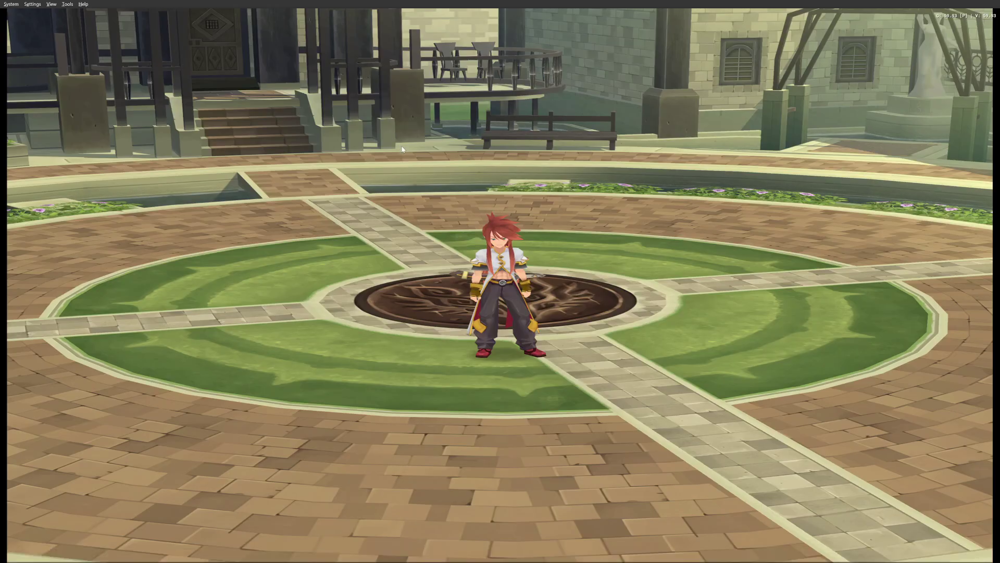
Step: Open PCSX2's Tools menu over the running game
{"action": "left_click", "coordinate": [66, 5]}
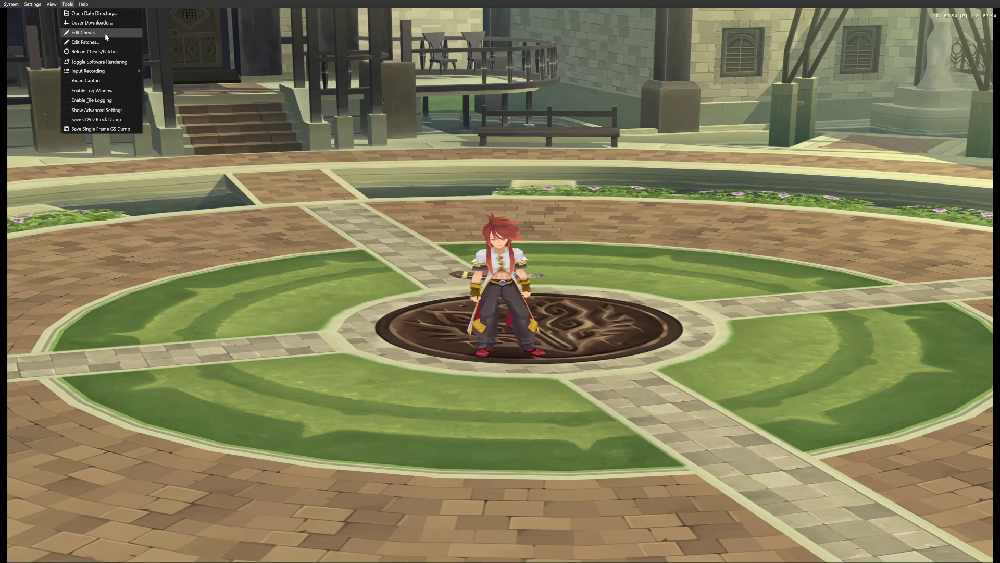
Step: Choose Tools > Edit Cheats to open the game's .pnach file in Notepad
{"action": "left_click", "coordinate": [69, 6]}
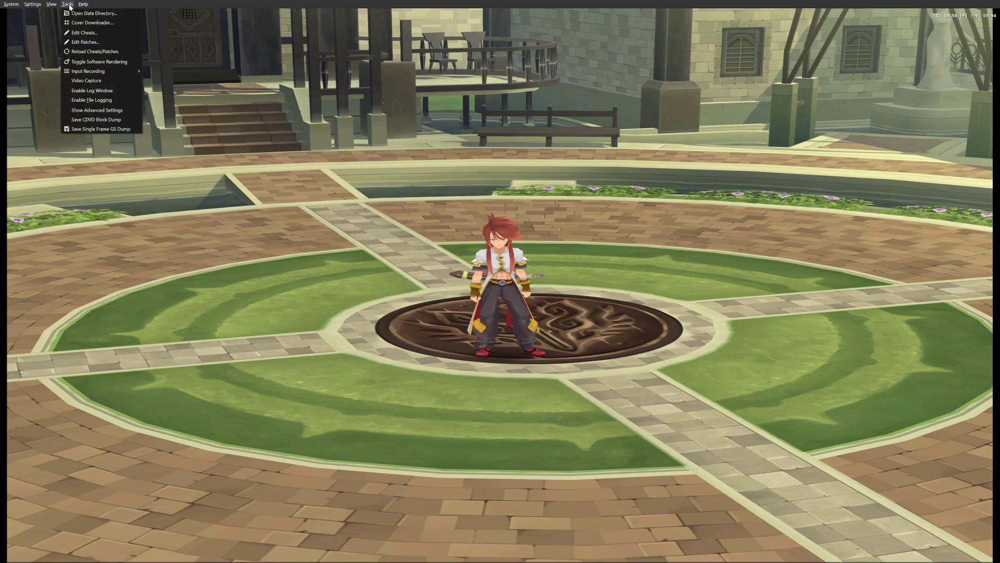
{"action": "left_click", "coordinate": [102, 32]}
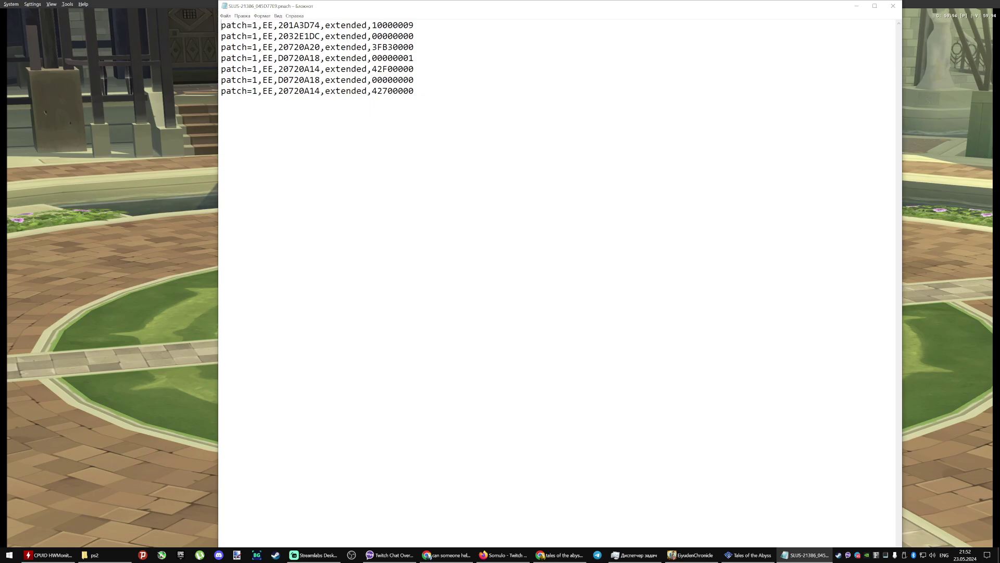
Step: Select all seven patch lines in Notepad, then switch to the Chrome search results
{"action": "mouse_move", "coordinate": [414, 90]}
{"action": "left_mouse_down"}
{"action": "mouse_move", "coordinate": [351, 58]}
{"action": "mouse_move", "coordinate": [221, 25]}
{"action": "left_mouse_up"}
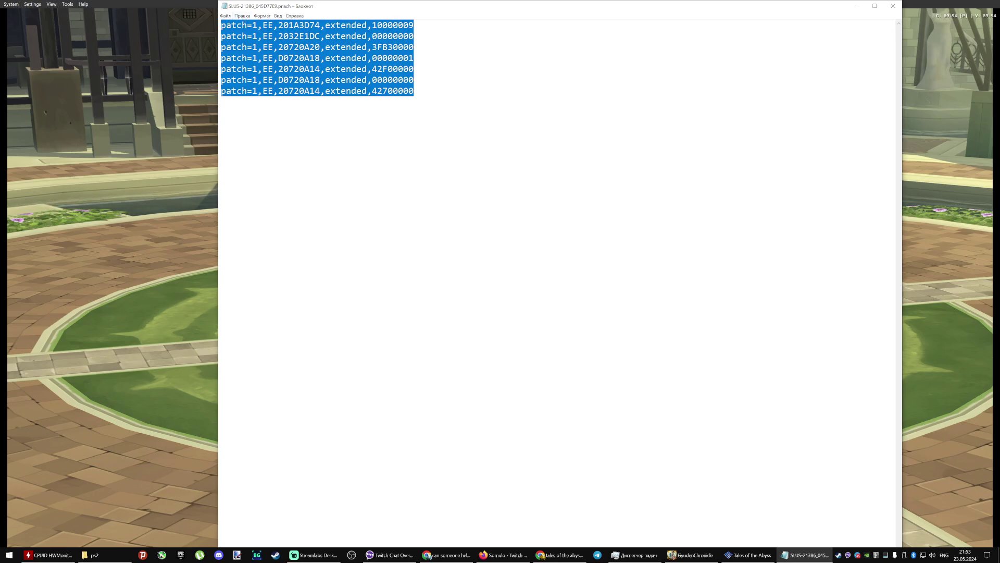
{"action": "key", "text": "alt+Tab"}
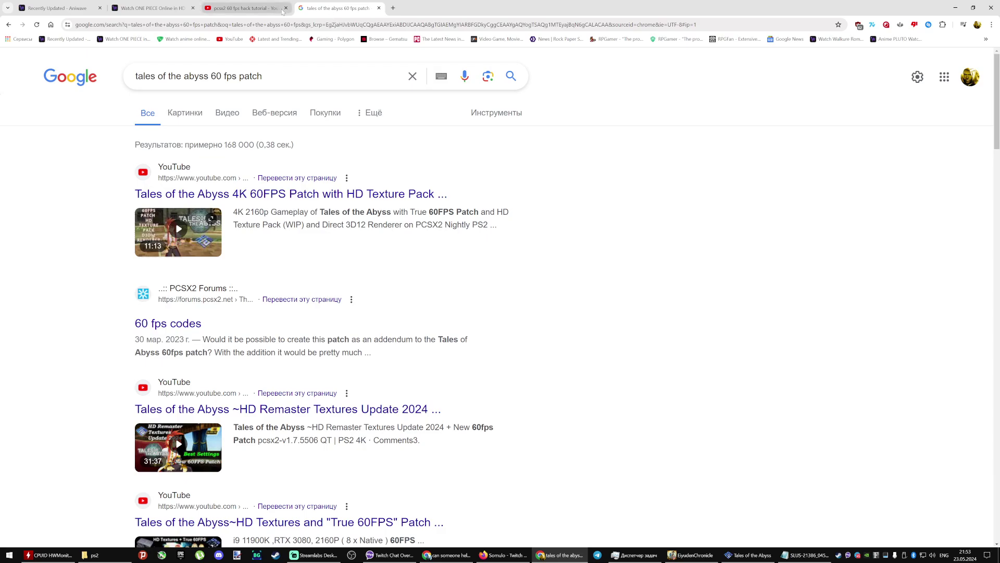
Step: Bring up the Reddit r/PCSX2 code-conversion thread, then start a new Chrome tab
{"action": "left_click", "coordinate": [445, 555]}
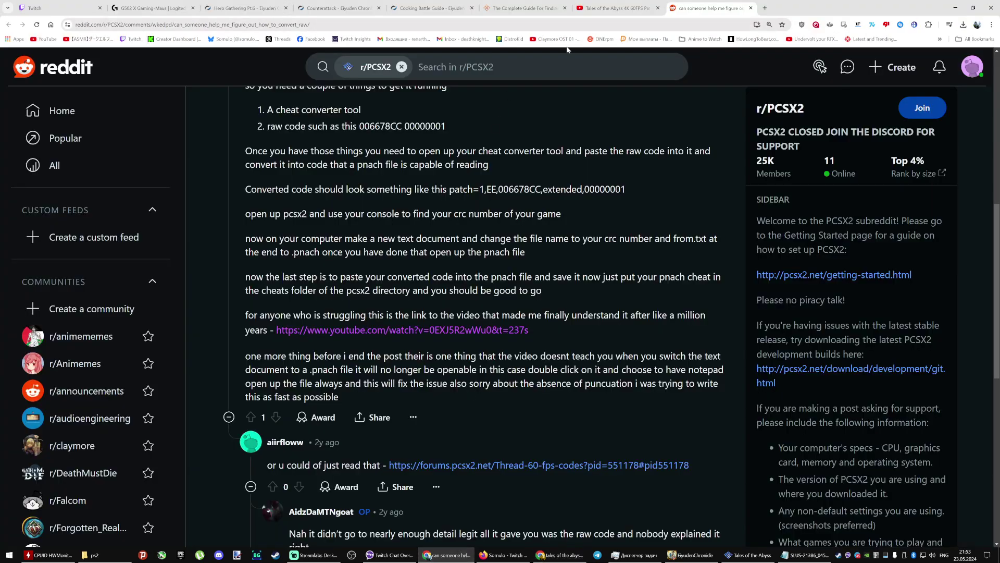
{"action": "scroll", "coordinate": [429, 162], "scroll_direction": "up", "scroll_amount": 3}
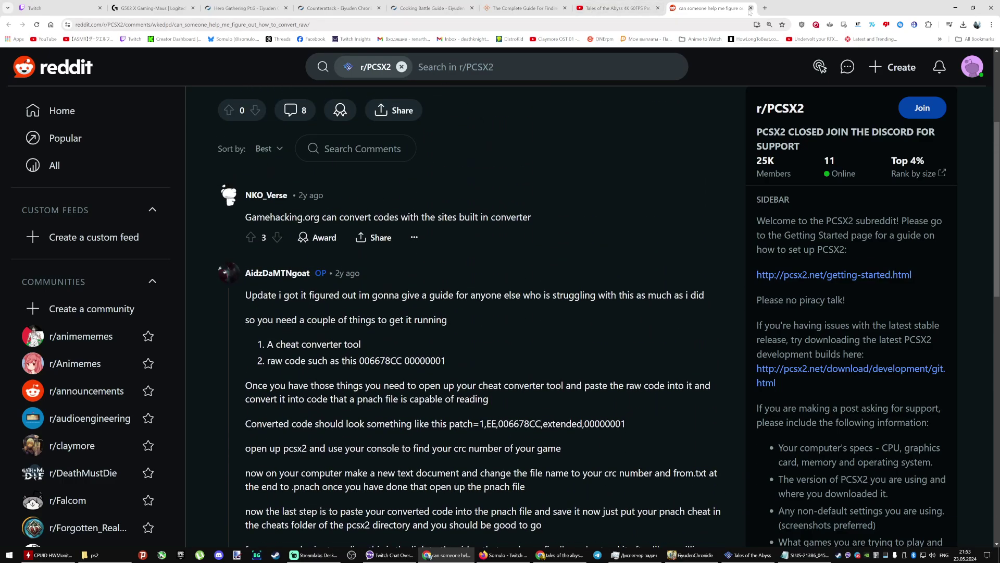
{"action": "left_click", "coordinate": [765, 8]}
{"action": "type", "text": "tales"}
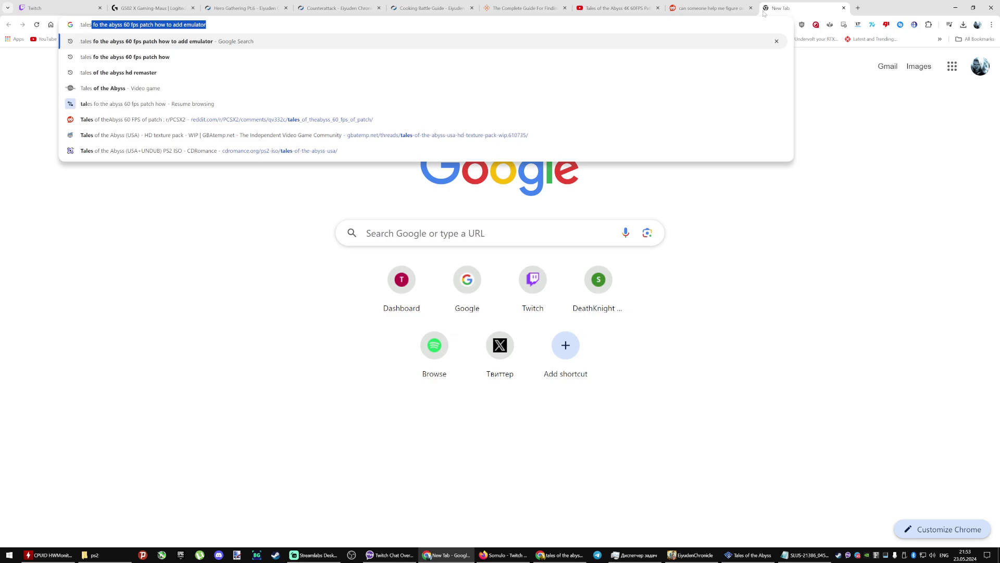
{"action": "type", "text": " of the a"}
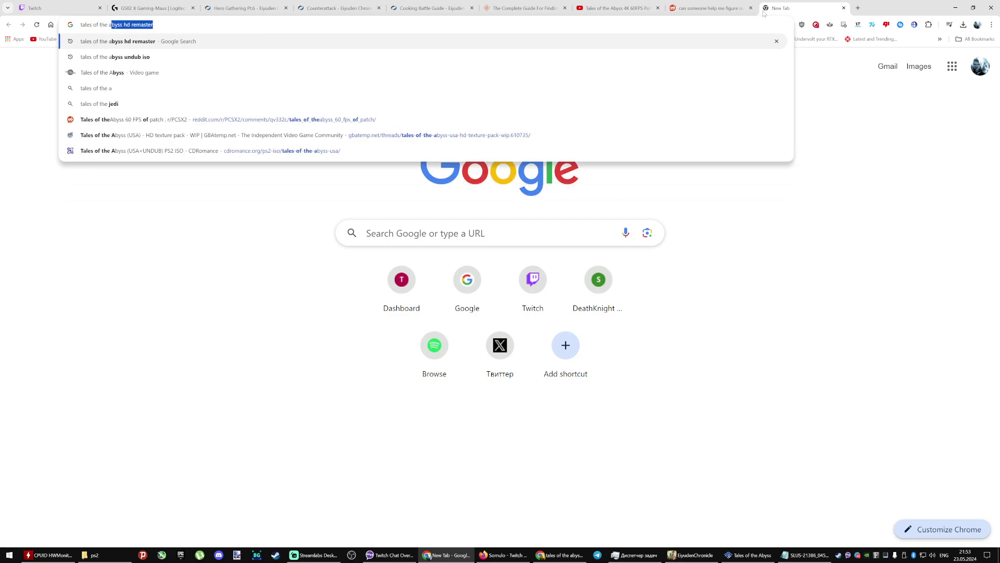
{"action": "type", "text": "byss 60"}
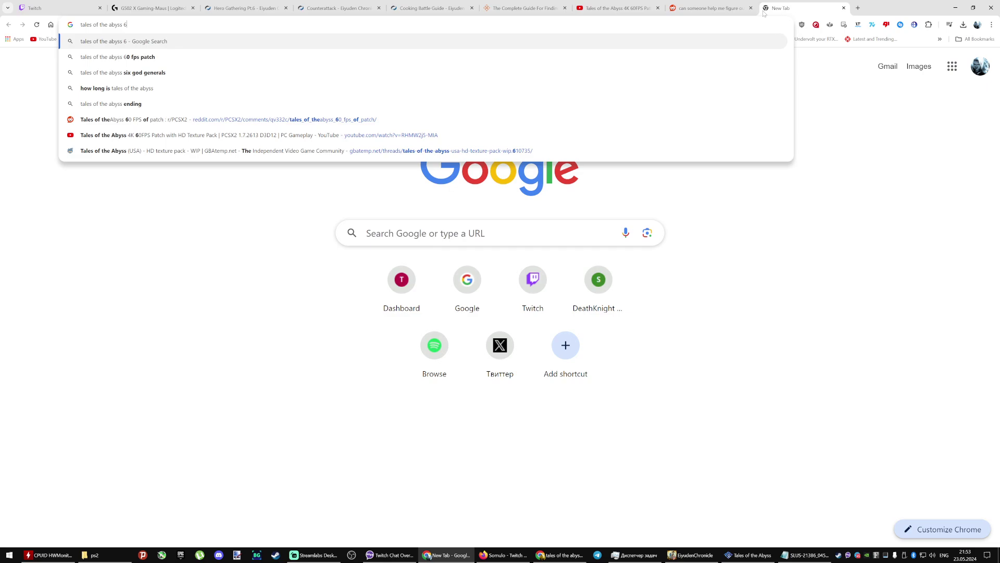
{"action": "type", "text": " fps"}
Step: Search Google for 'tales of the abyss 60 fps patch'
{"action": "key", "text": "Return"}
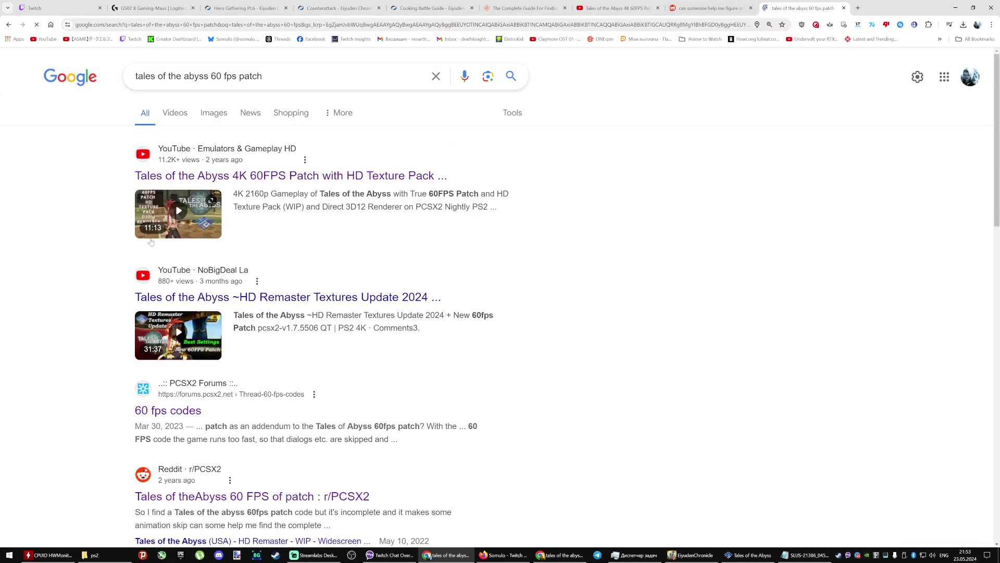
{"action": "scroll", "coordinate": [185, 290], "scroll_direction": "down", "scroll_amount": 3}
Step: Open the PCSX2 forums '60 fps codes' thread, then return to the Notepad cheat file
{"action": "left_click", "coordinate": [185, 291]}
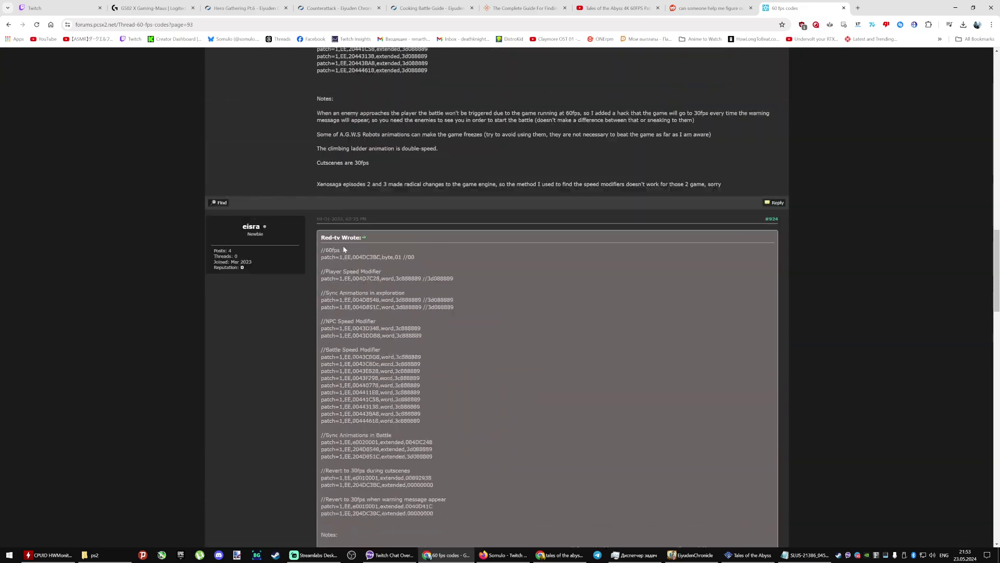
{"action": "scroll", "coordinate": [344, 246], "scroll_direction": "up", "scroll_amount": 10}
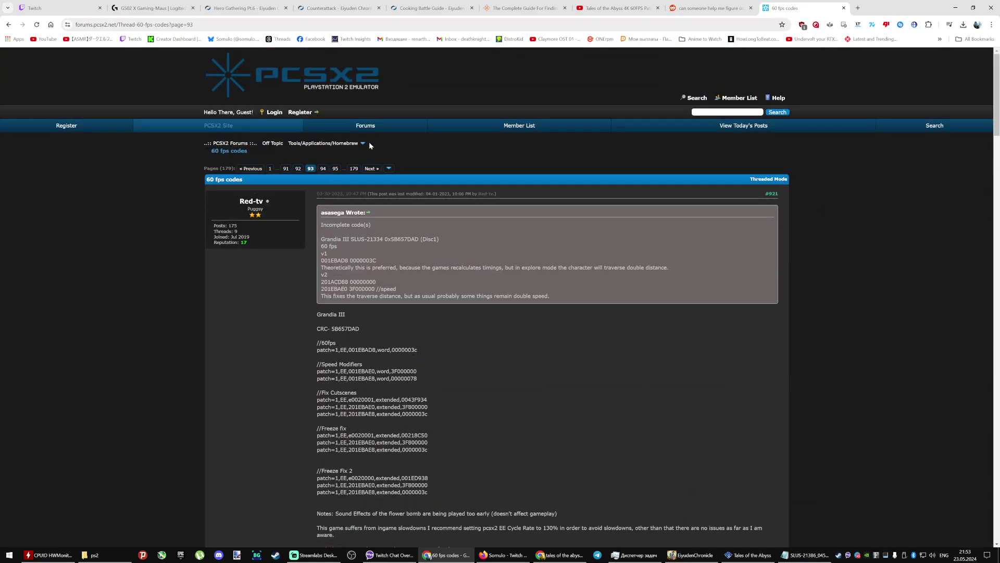
{"action": "scroll", "coordinate": [359, 355], "scroll_direction": "down", "scroll_amount": 2}
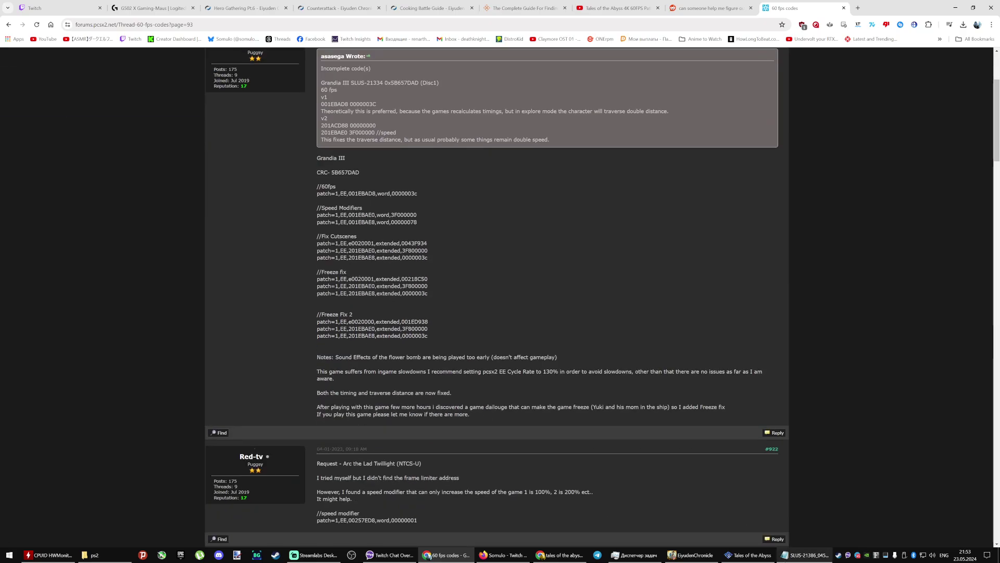
{"action": "scroll", "coordinate": [314, 209], "scroll_direction": "up", "scroll_amount": 3}
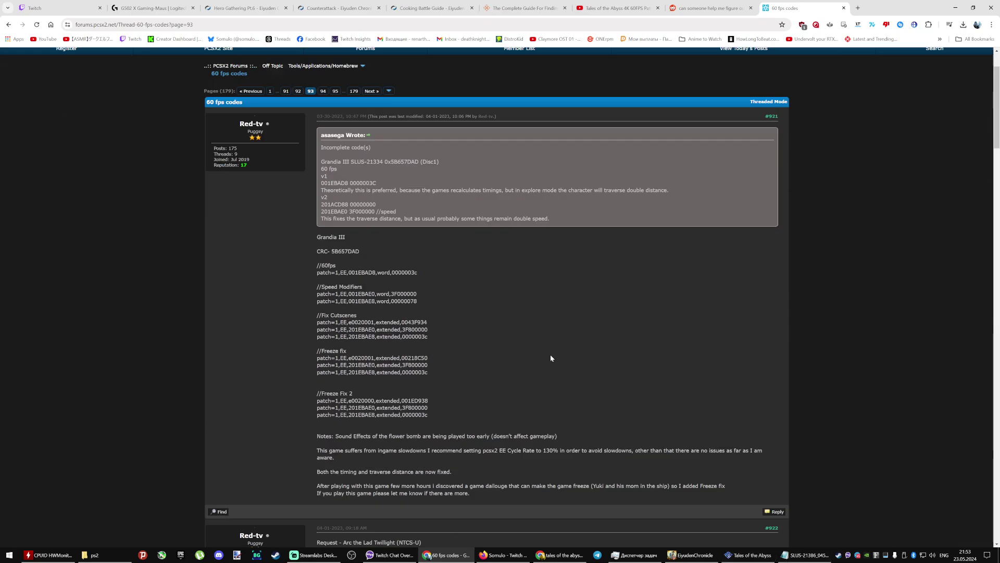
{"action": "left_click", "coordinate": [805, 555]}
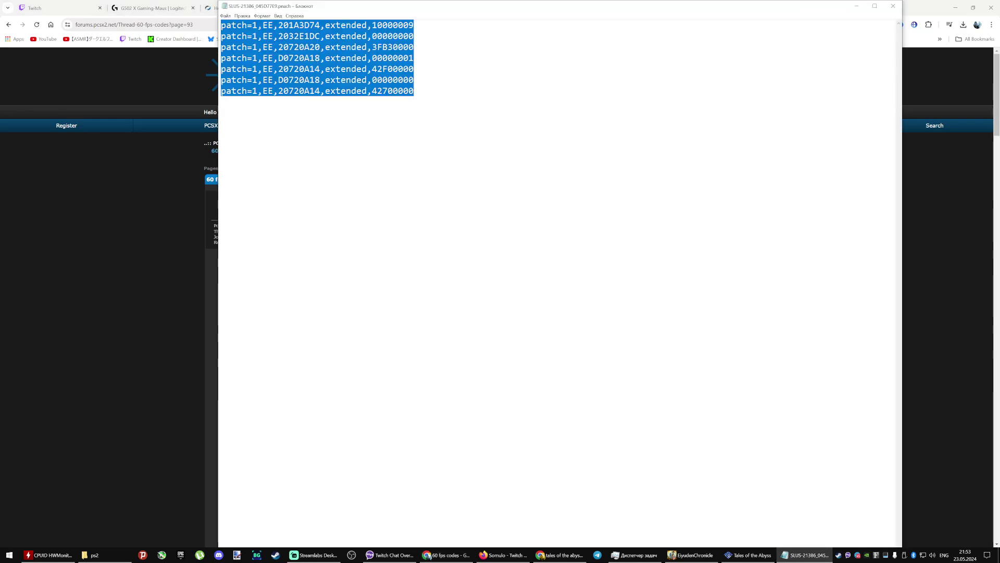
Step: Switch between the streaming software, the game and the Notepad cheat file
{"action": "left_click", "coordinate": [314, 555]}
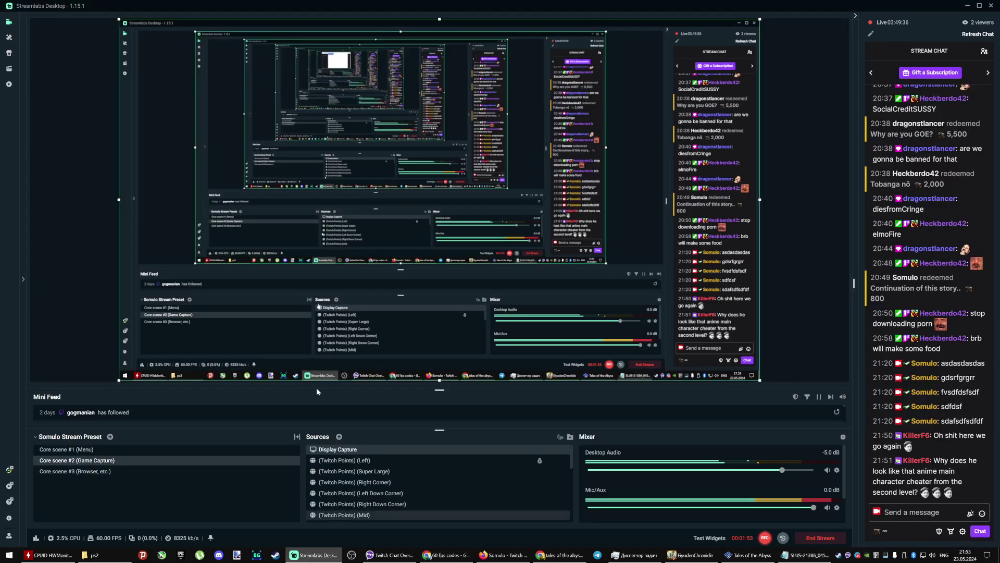
{"action": "left_click", "coordinate": [747, 555]}
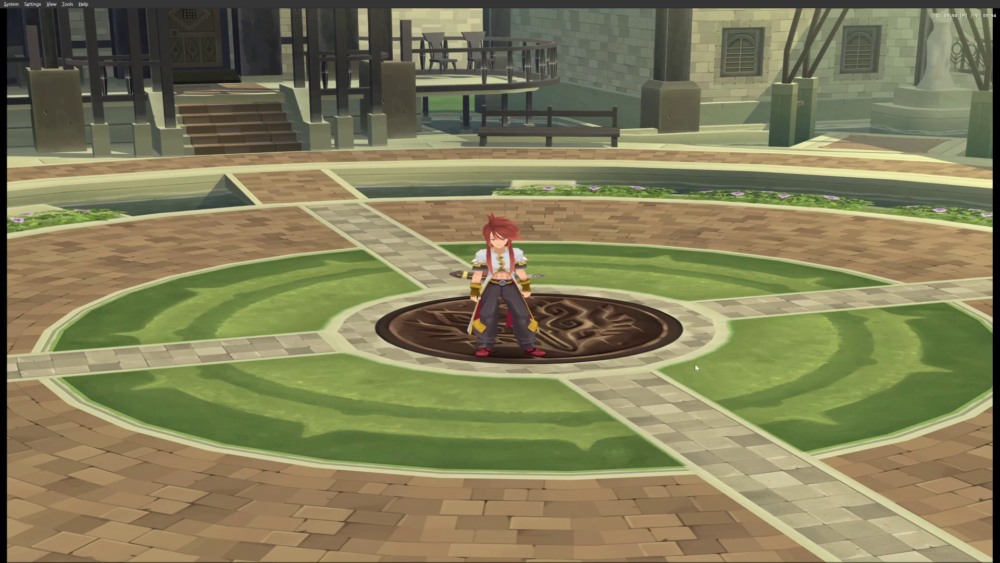
{"action": "key", "text": "super"}
{"action": "left_click", "coordinate": [805, 555]}
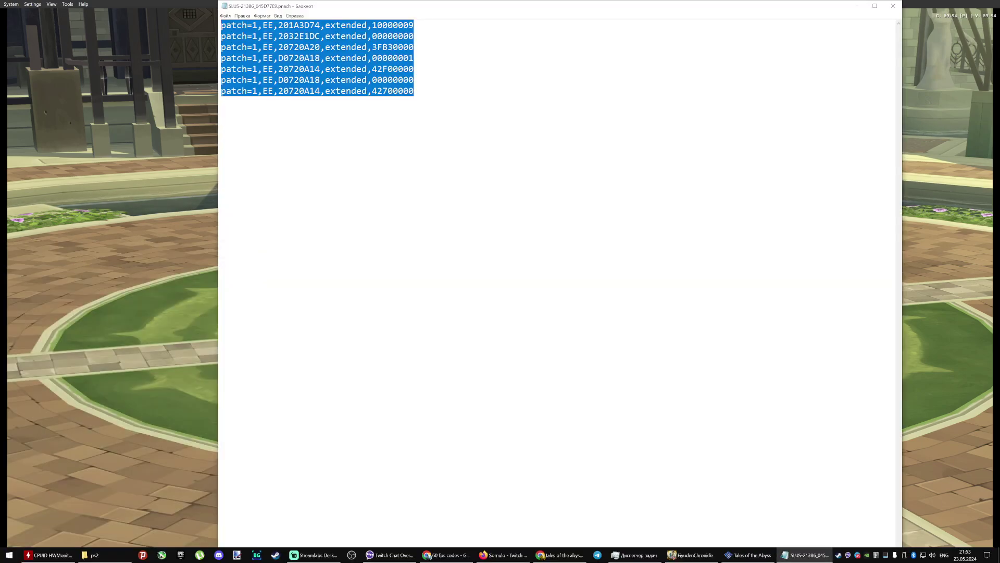
Step: Return to the game and open PCSX2's System > Settings window
{"action": "left_click", "coordinate": [67, 250]}
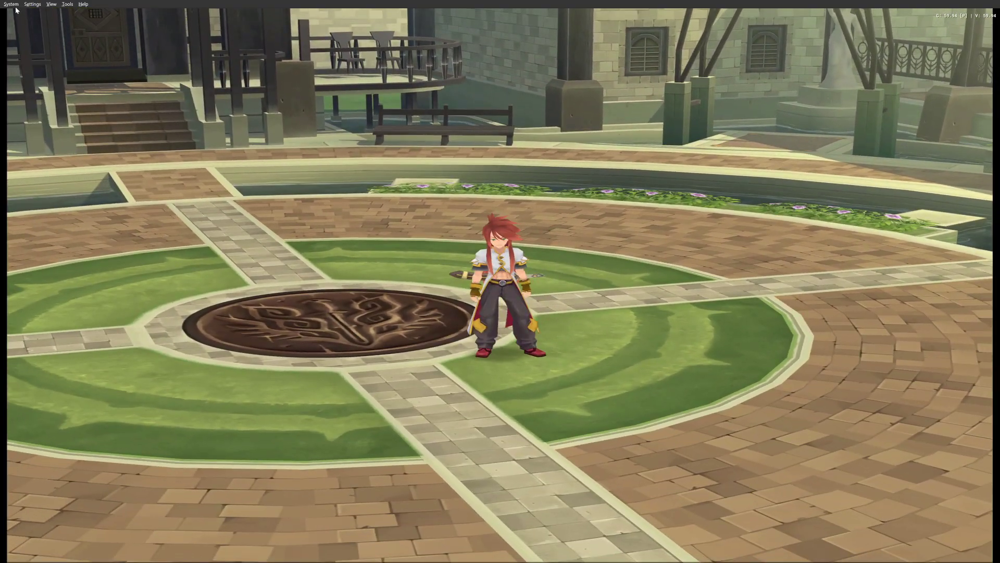
{"action": "left_click", "coordinate": [16, 9]}
{"action": "mouse_move", "coordinate": [27, 88]}
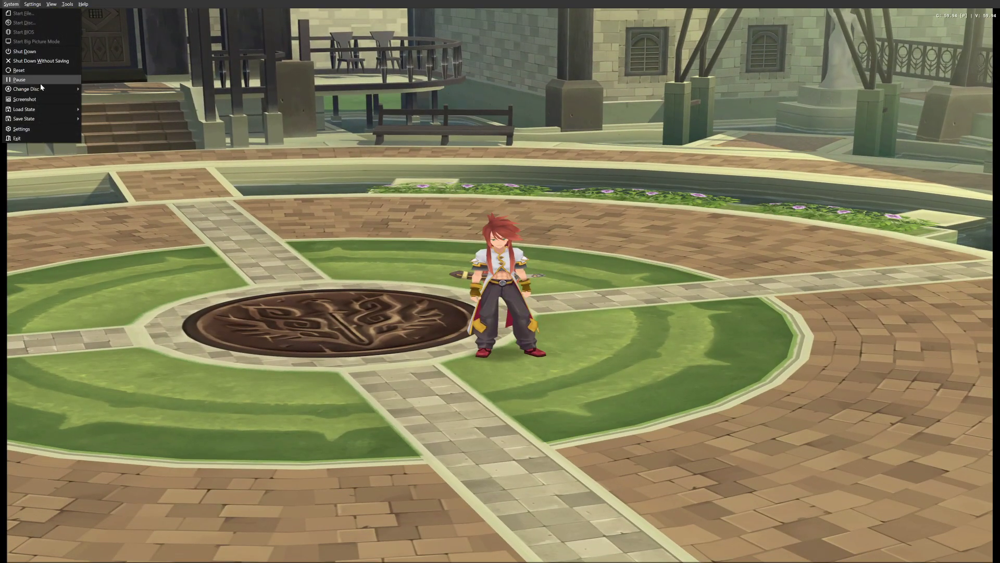
{"action": "left_click", "coordinate": [41, 126]}
Step: Review the Graphics Rendering, Texture Replacement, Post-Processing, OSD and Recording tabs, then close Settings
{"action": "left_click", "coordinate": [375, 228]}
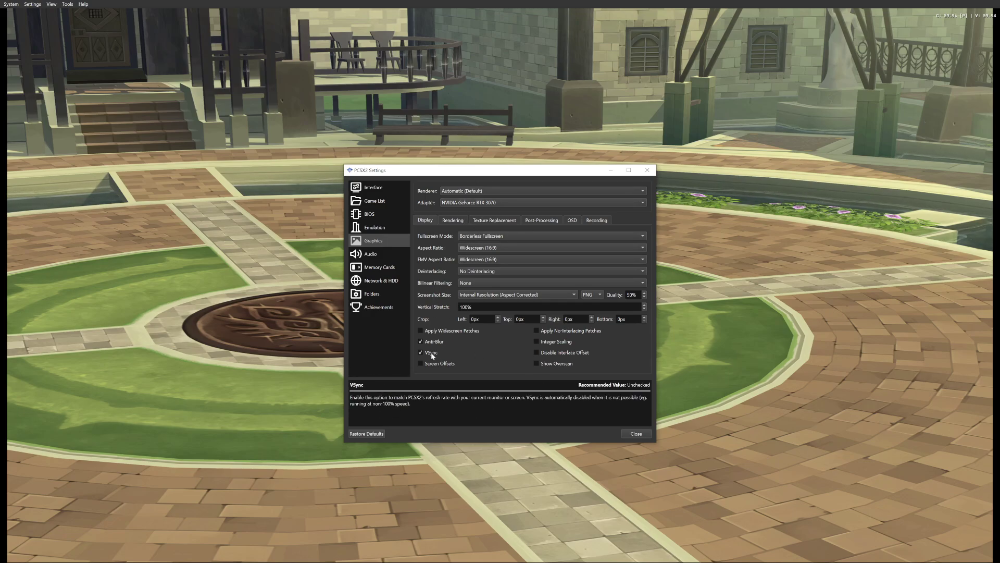
{"action": "left_click", "coordinate": [453, 220]}
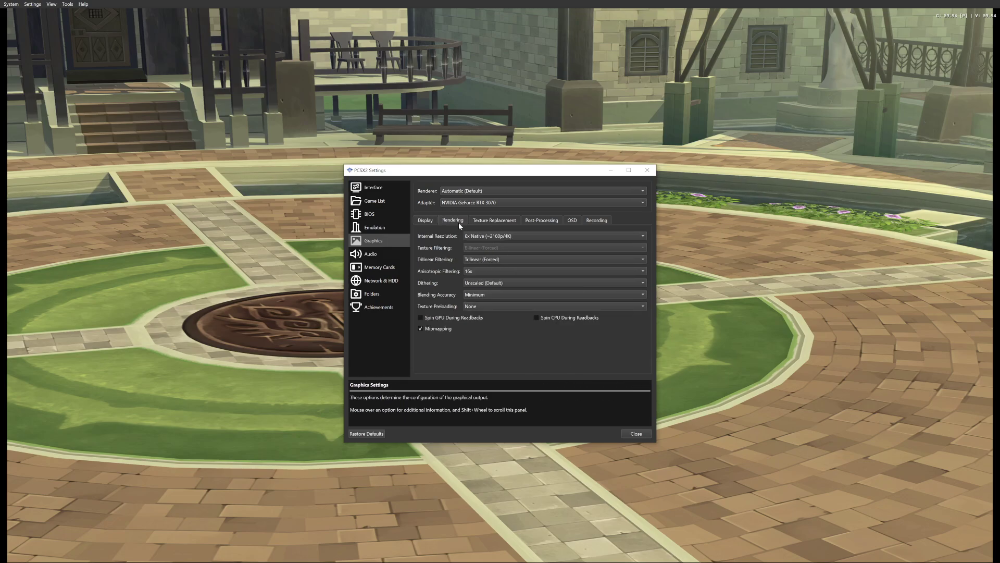
{"action": "left_click", "coordinate": [479, 221]}
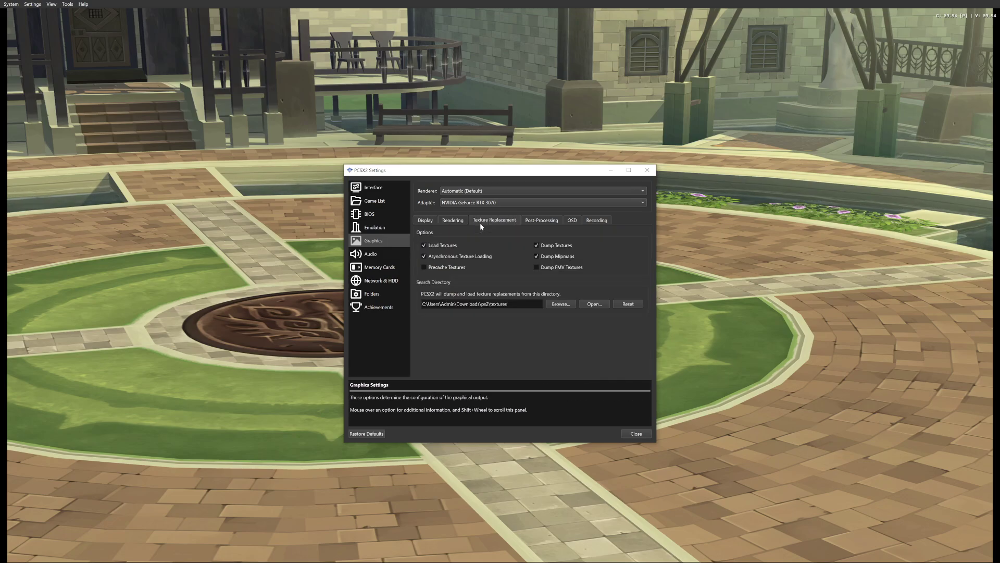
{"action": "left_click", "coordinate": [542, 222]}
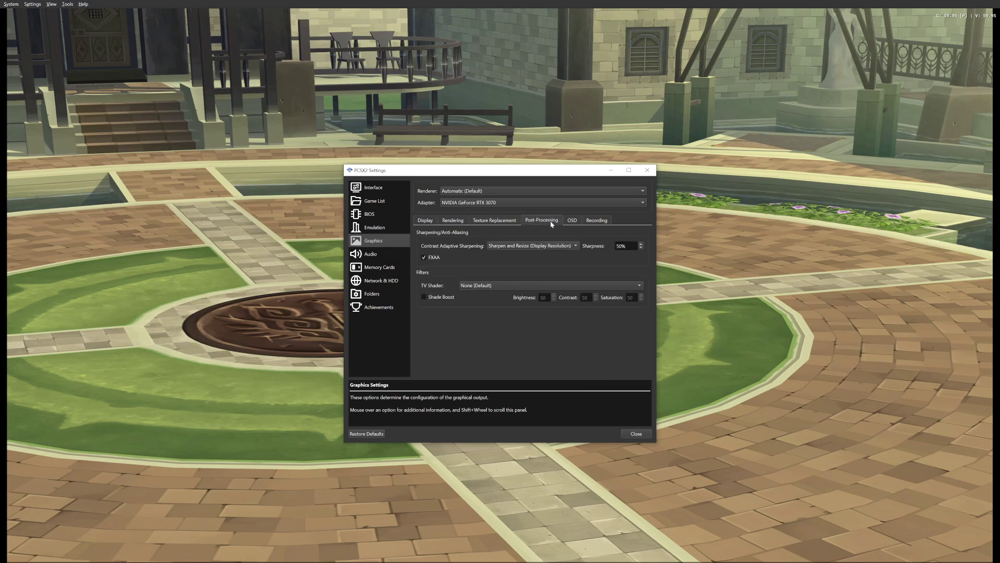
{"action": "left_click", "coordinate": [572, 221]}
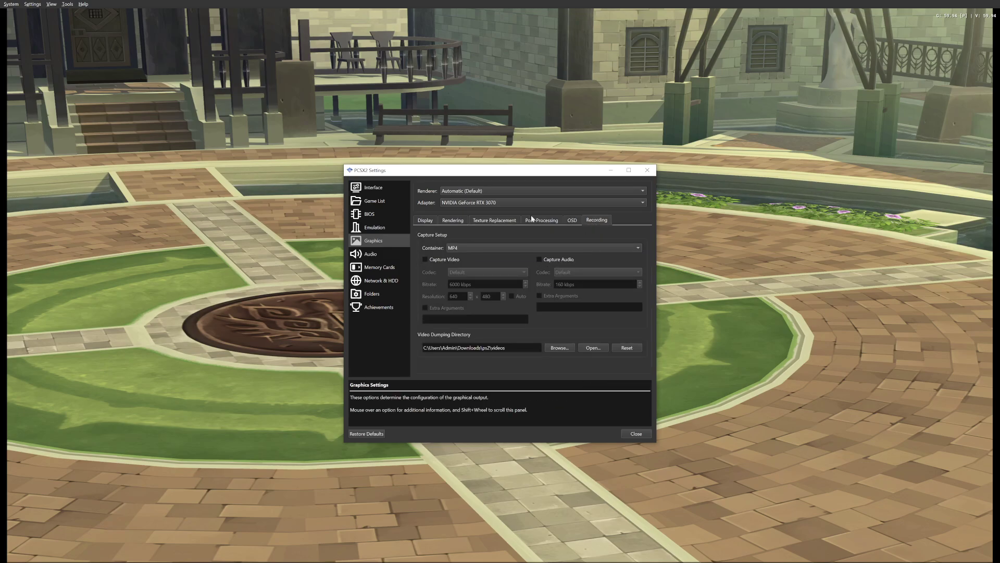
{"action": "left_click", "coordinate": [629, 434]}
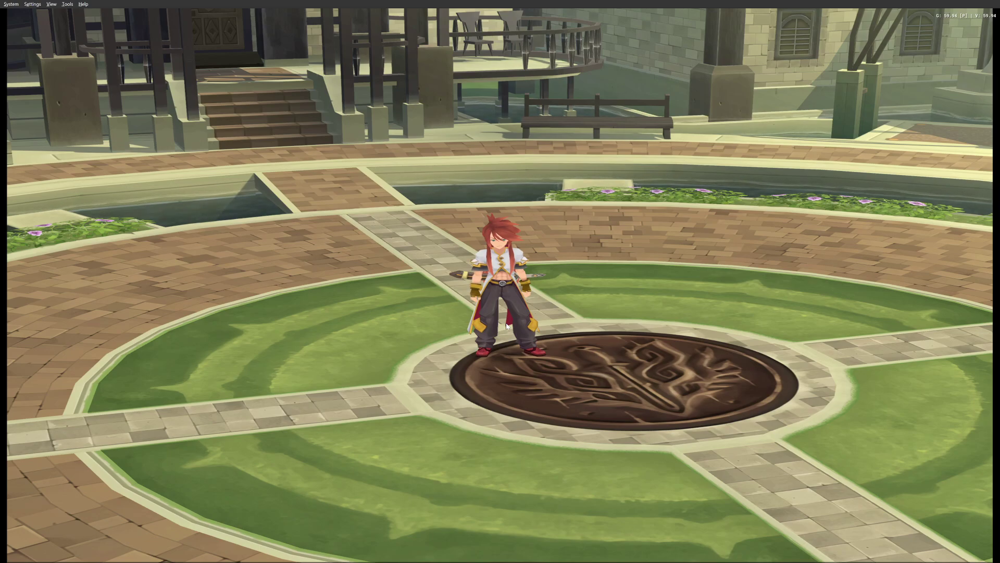
Step: Bring up the Windows Start menu over the running game
{"action": "key", "text": "super"}
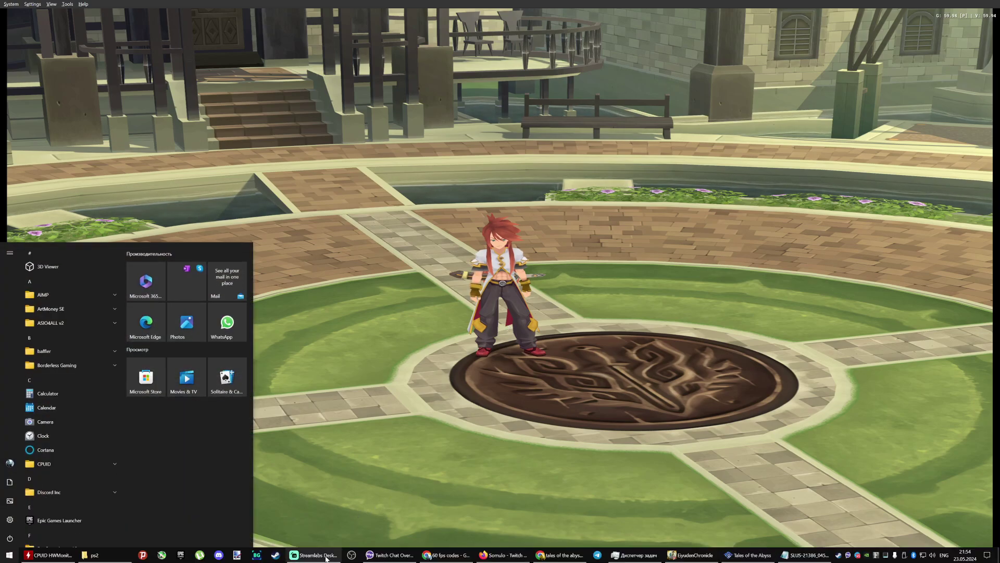